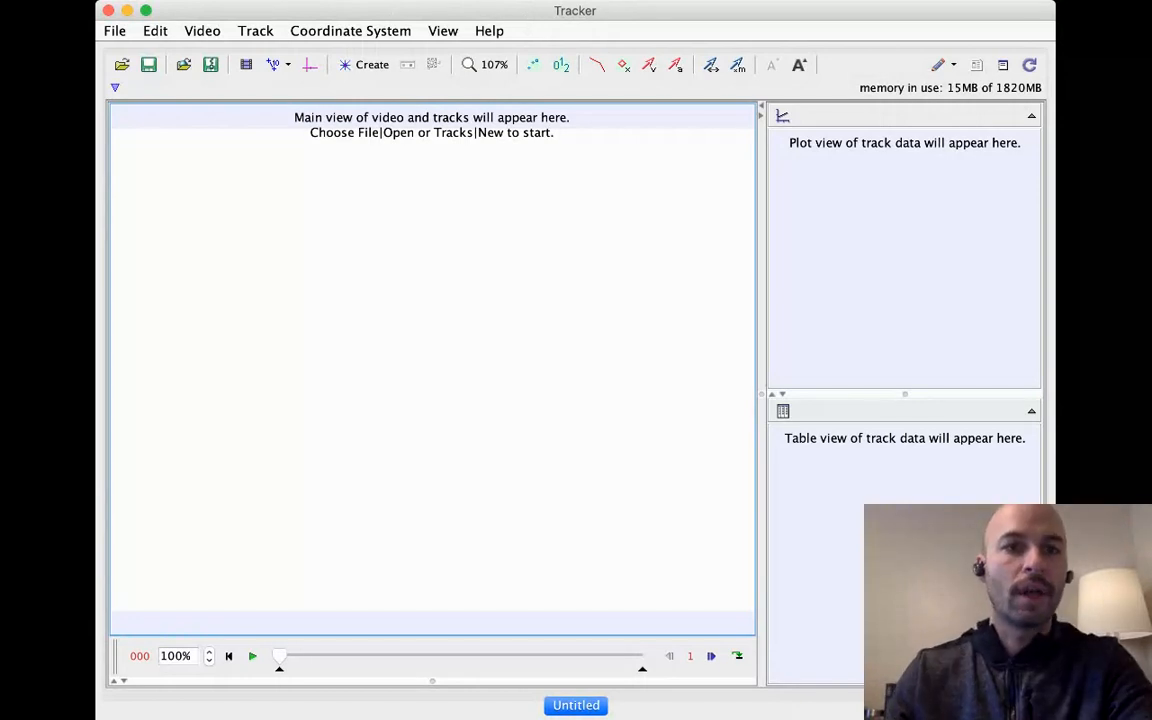
Import the video file Mario.mov
click(114, 30)
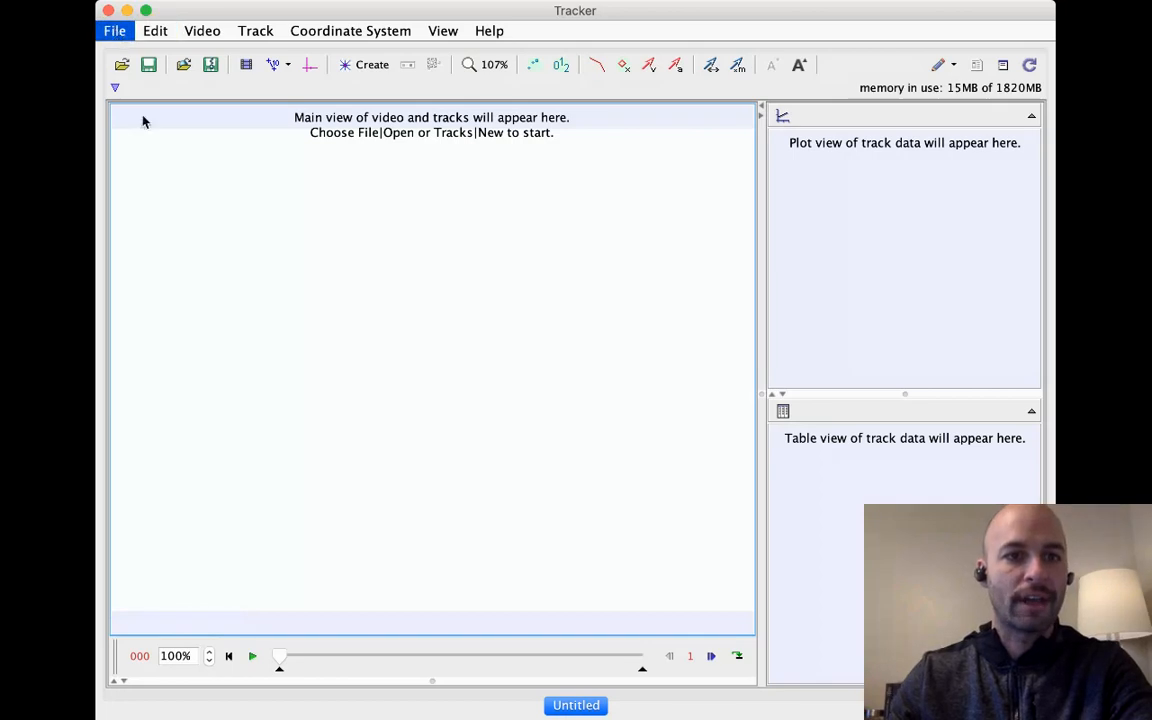
click(370, 287)
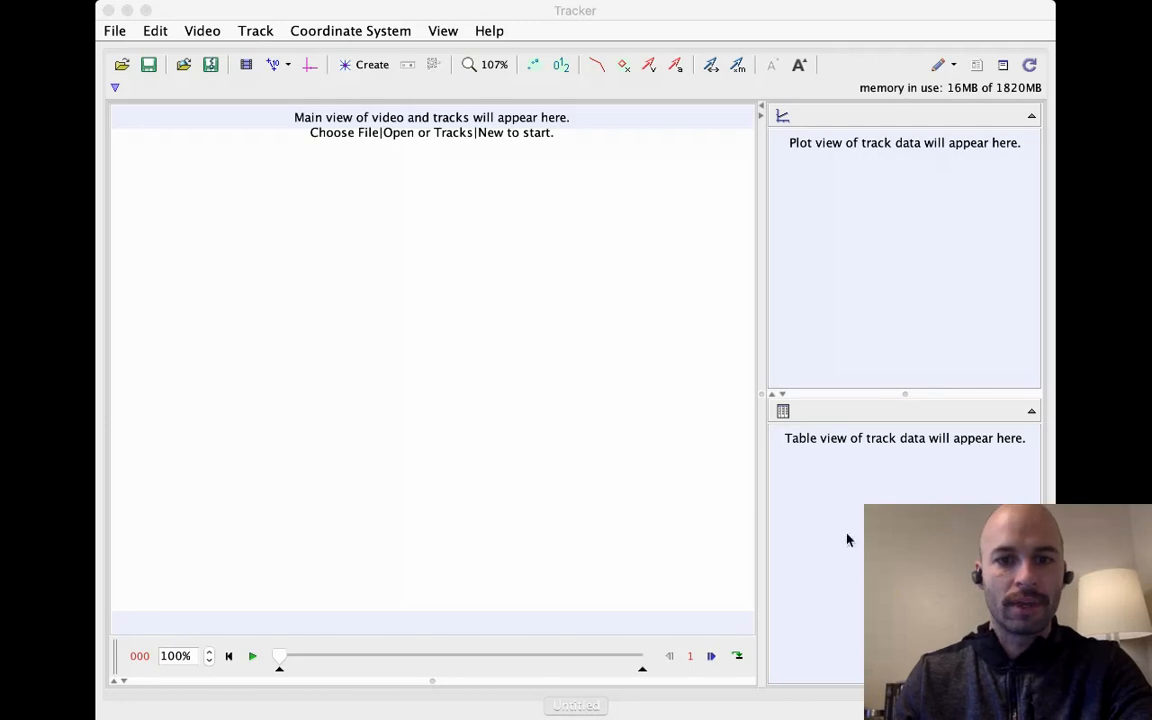
click(785, 539)
click(990, 470)
drag(966, 462, 630, 452)
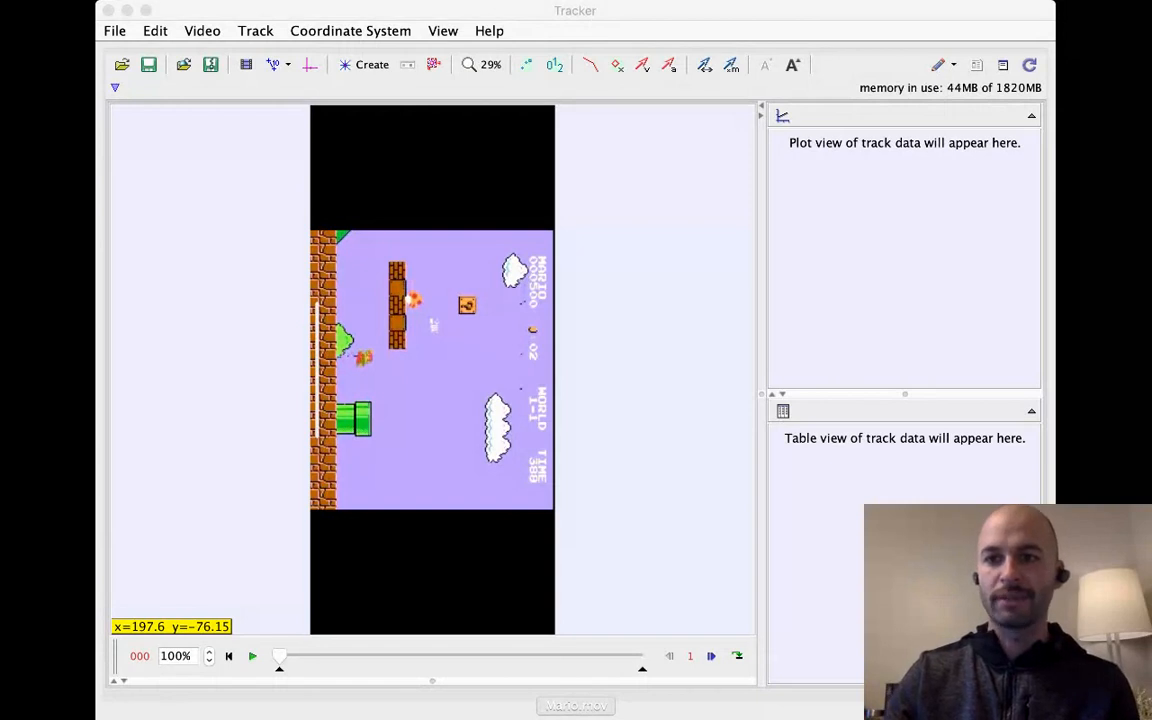
click(686, 376)
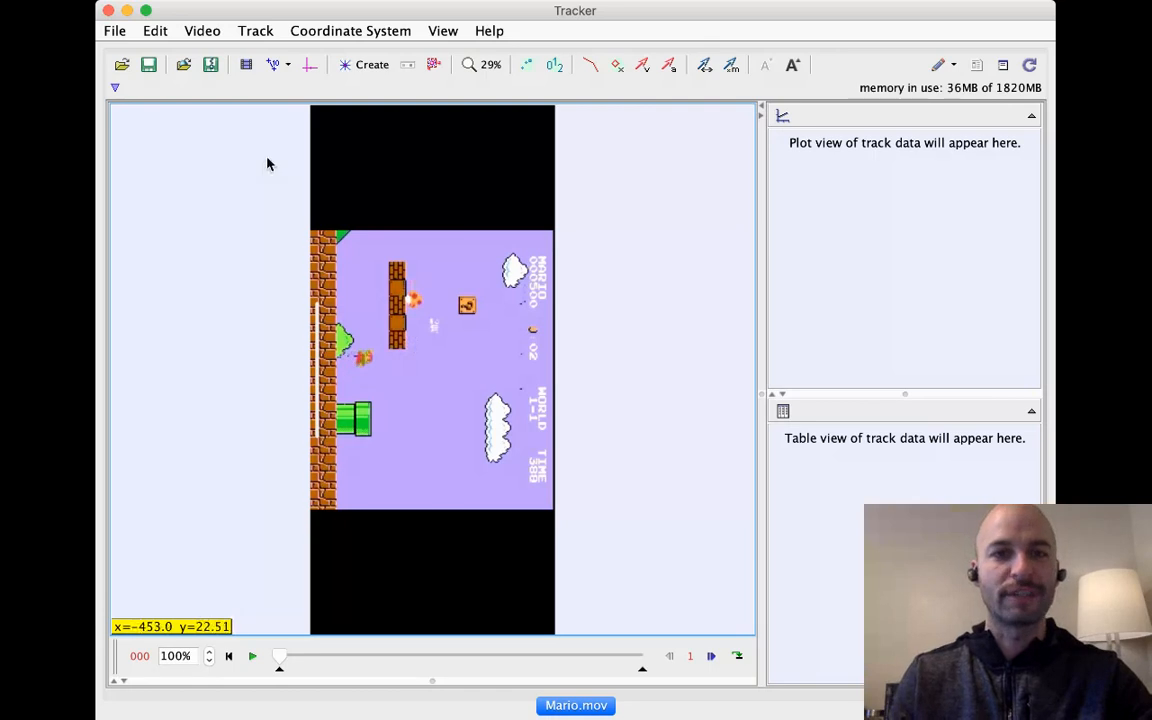
Rotate the video 90° counterclockwise with a rotate filter and review the clip settings
click(199, 32)
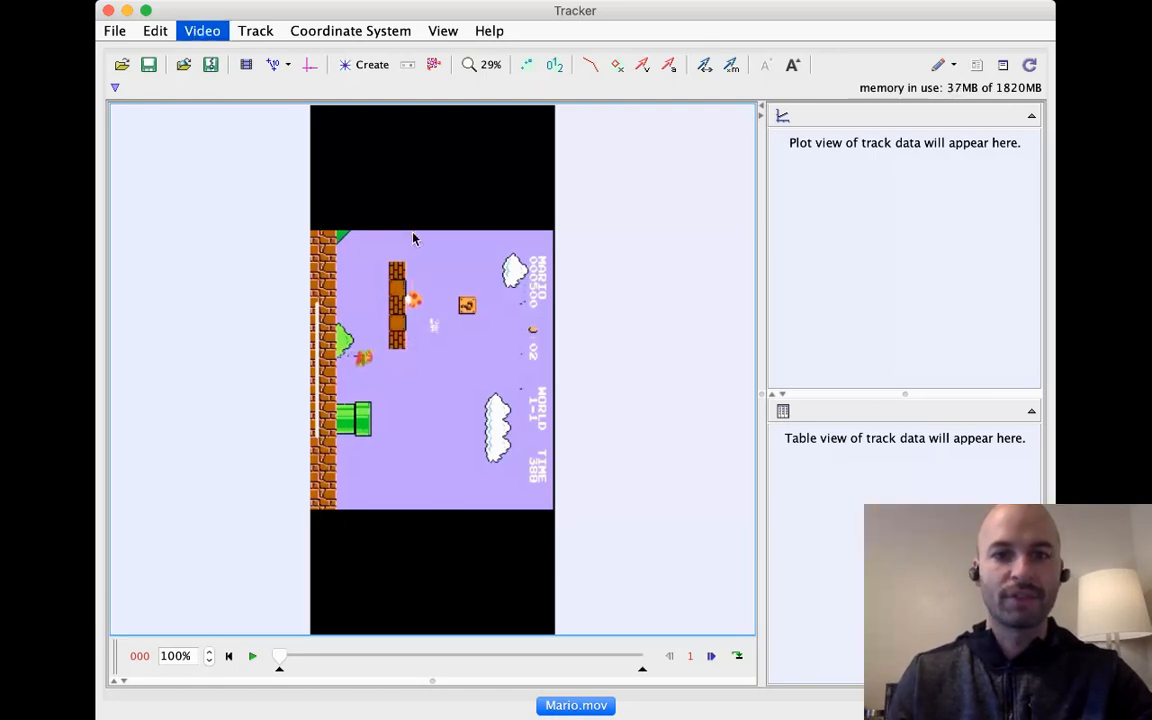
click(528, 404)
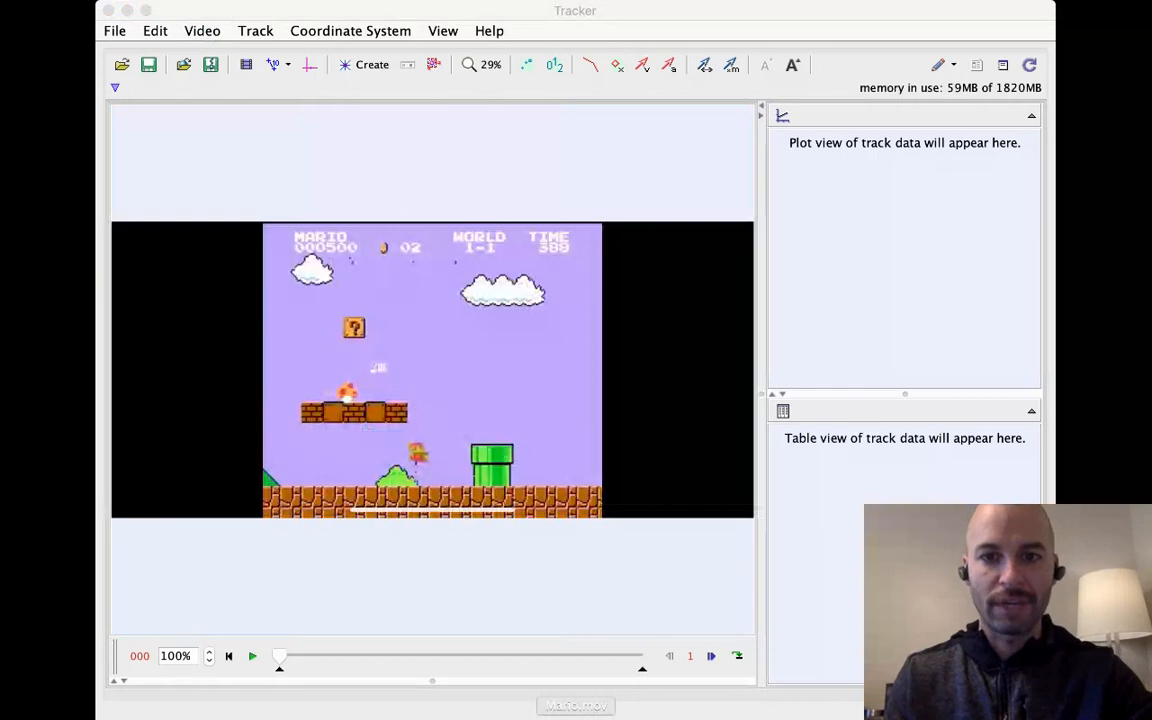
click(623, 437)
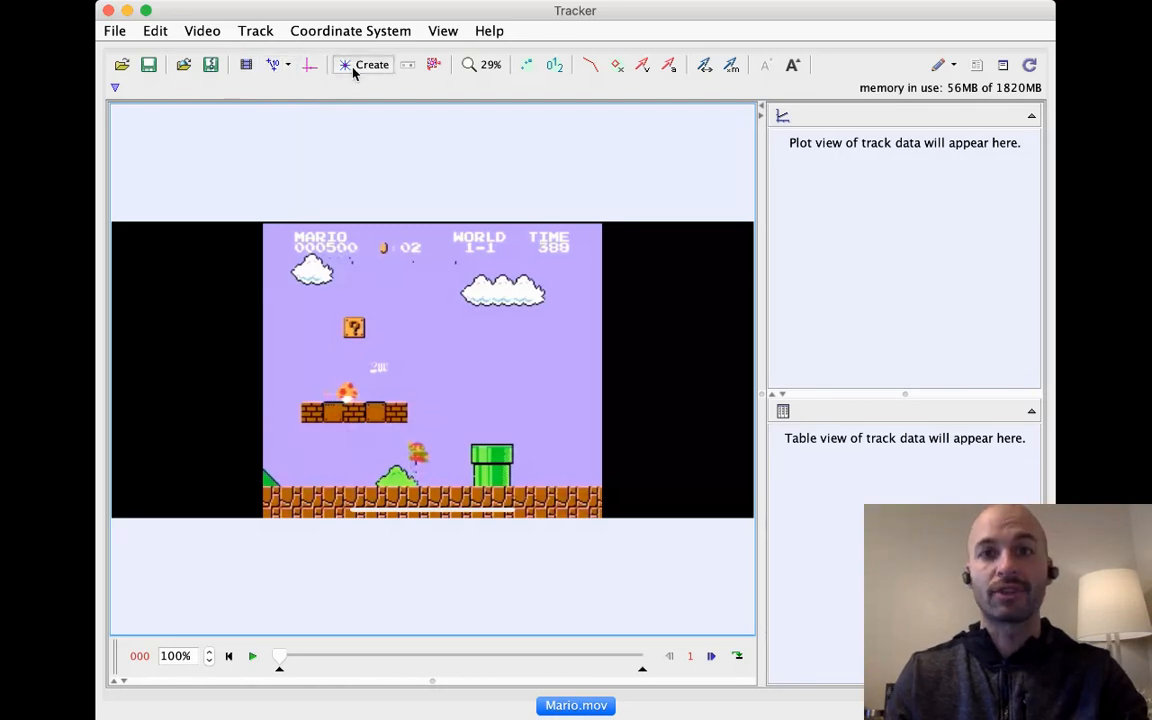
click(245, 65)
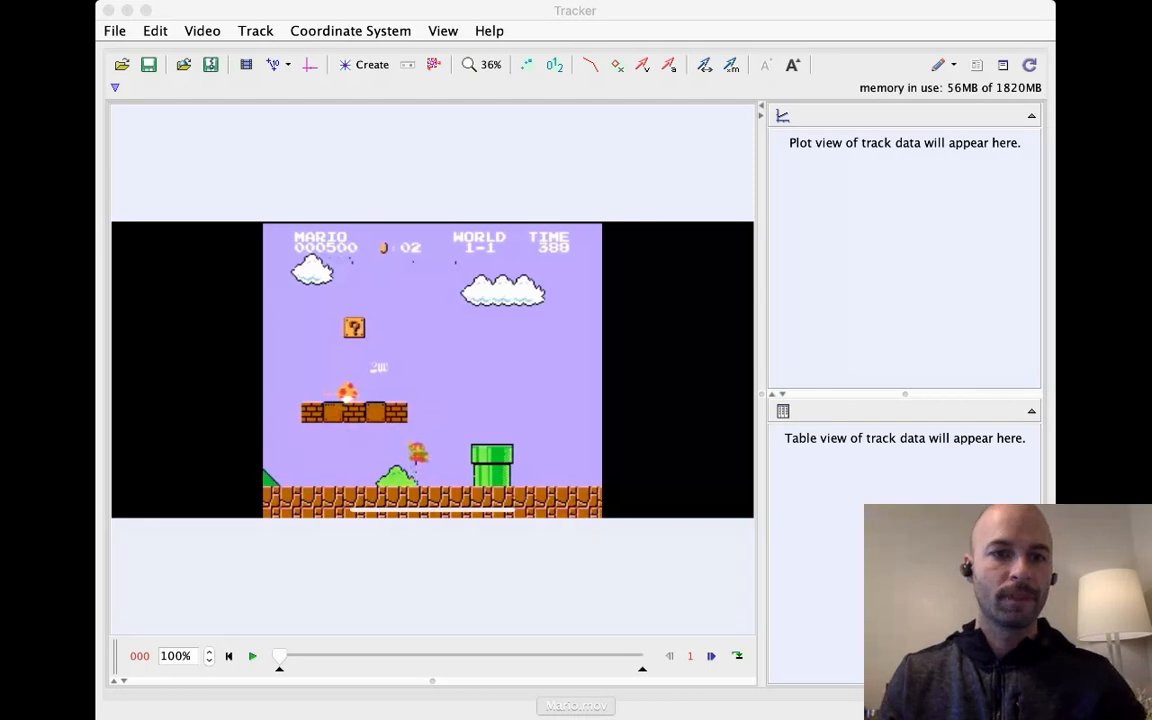
click(545, 218)
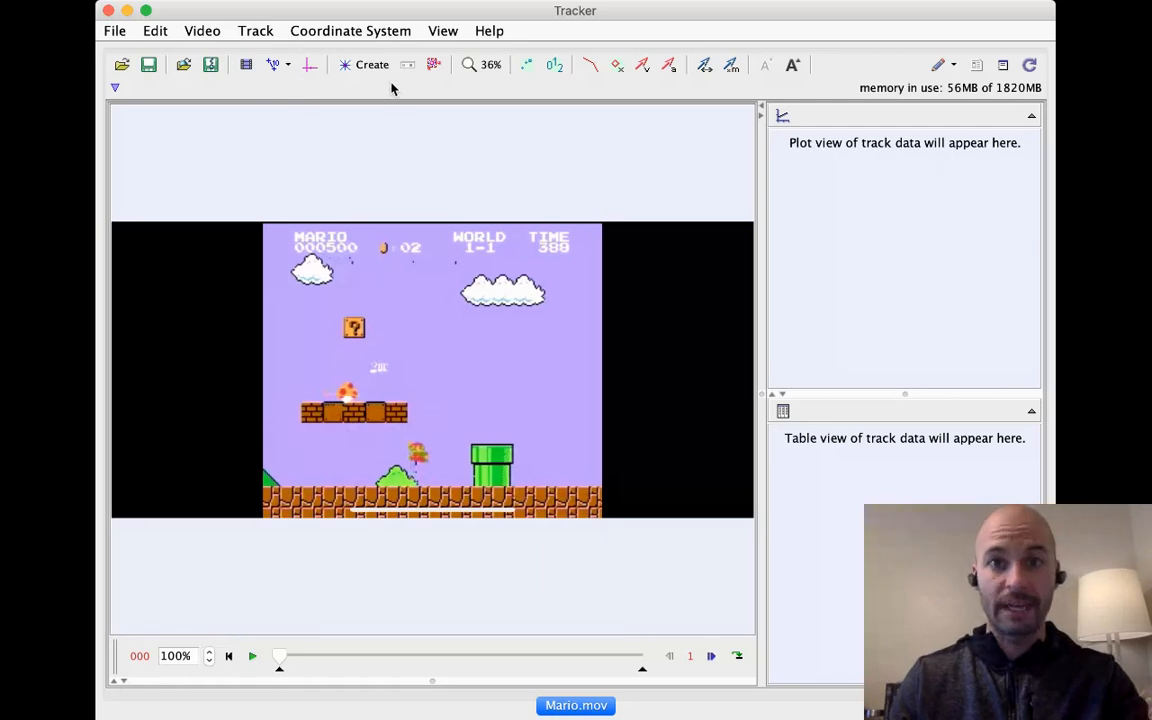
Create a calibration stick spanning the height of the last brick in the block row, from its upper edge to its lower edge
click(392, 89)
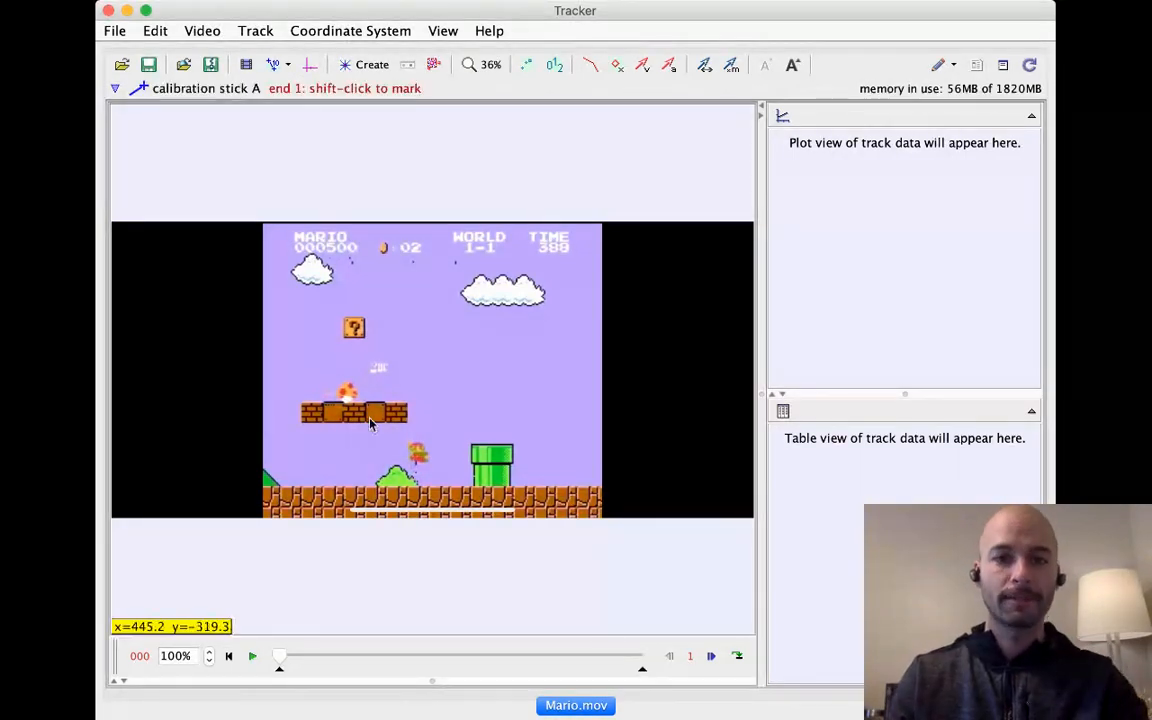
scroll(391, 437, down, 3)
scroll(391, 437, up, 20)
scroll(306, 334, down, 2)
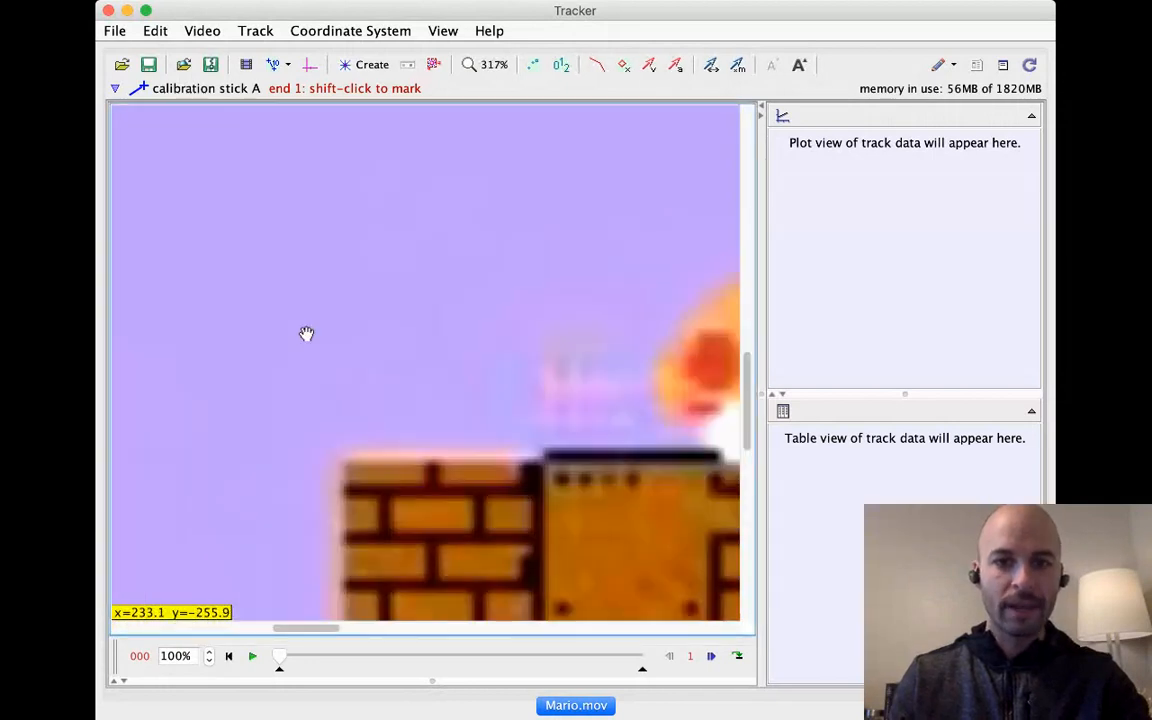
scroll(548, 265, up, 10)
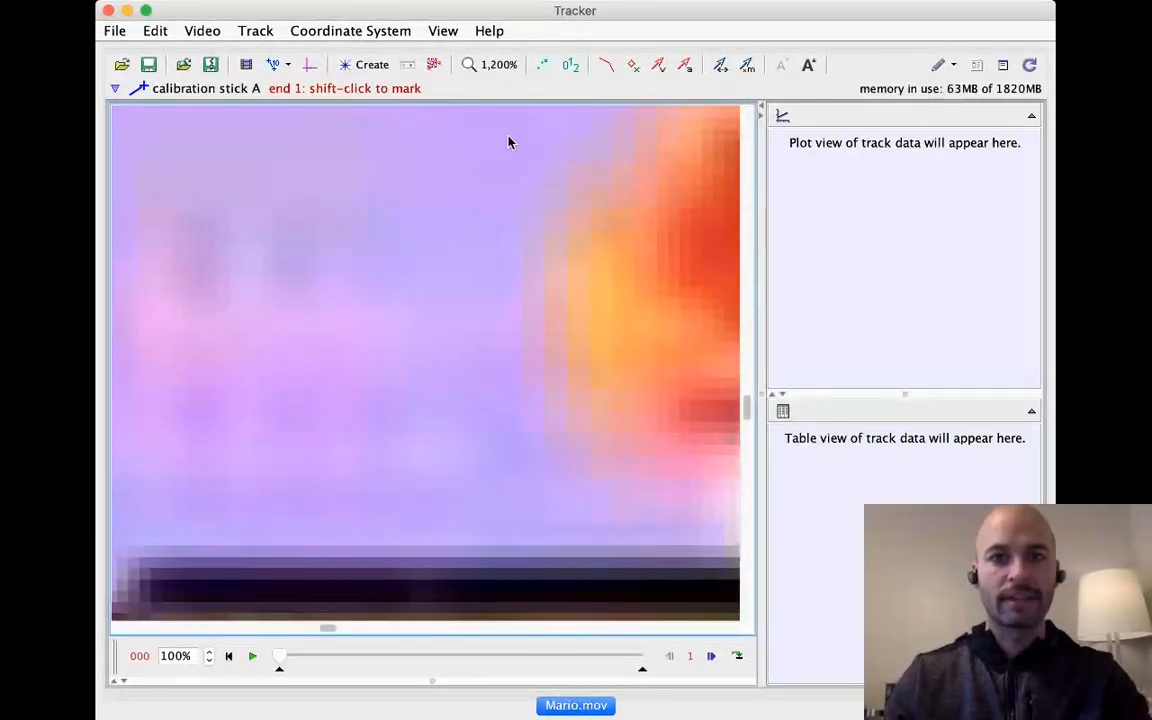
scroll(500, 177, down, 10)
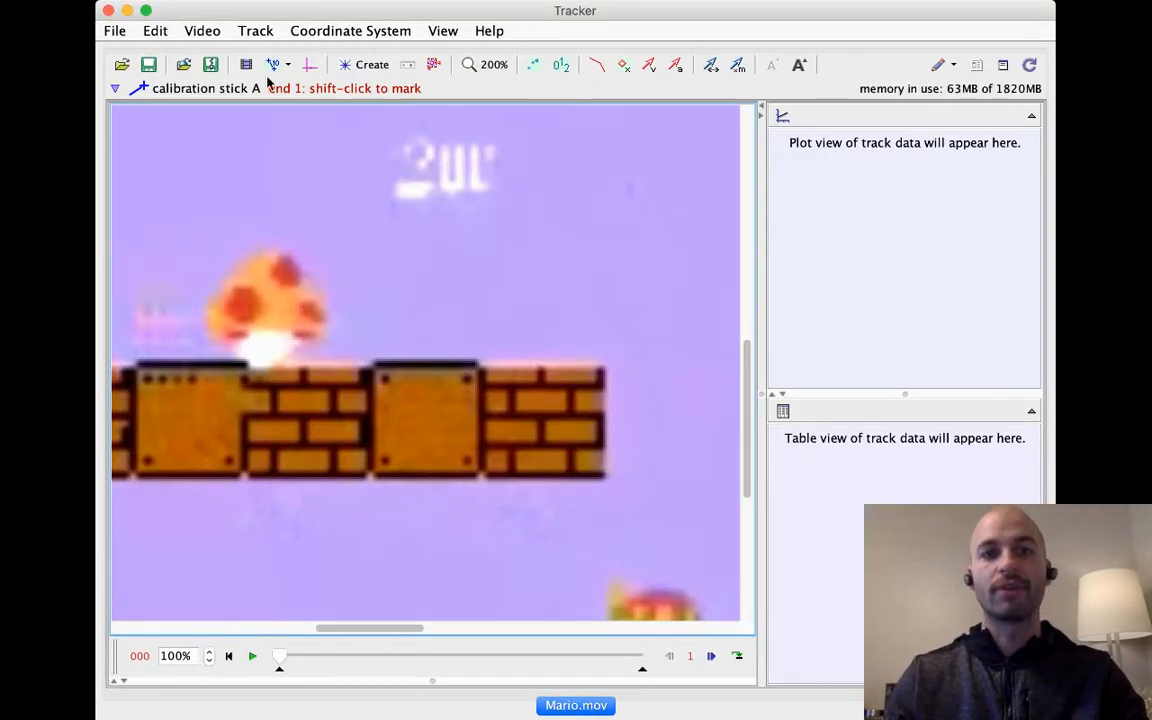
shift+click(542, 367)
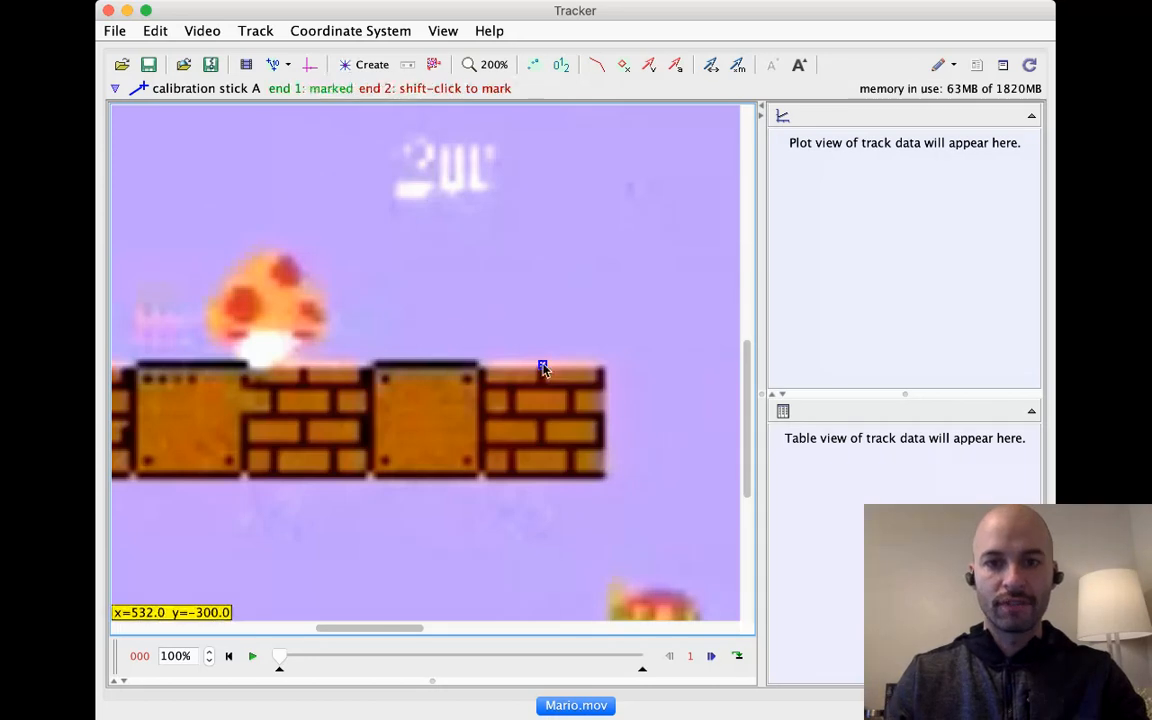
shift+click(541, 476)
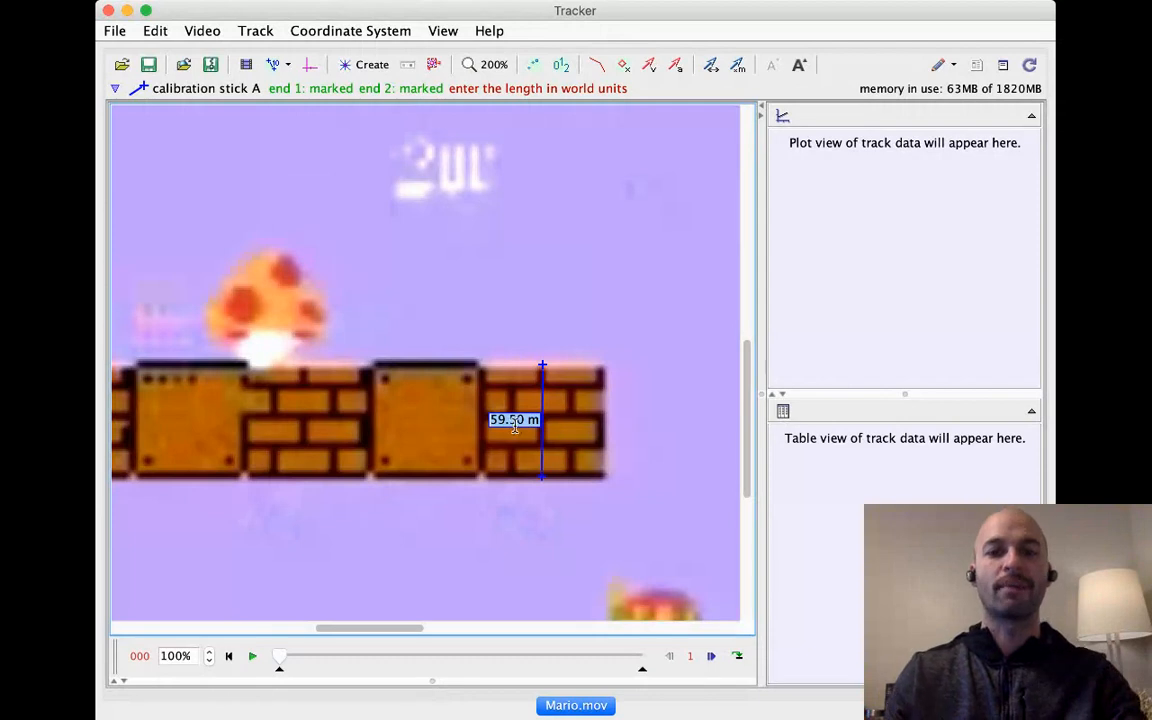
Set the calibration stick's length to 1 m
click(527, 421)
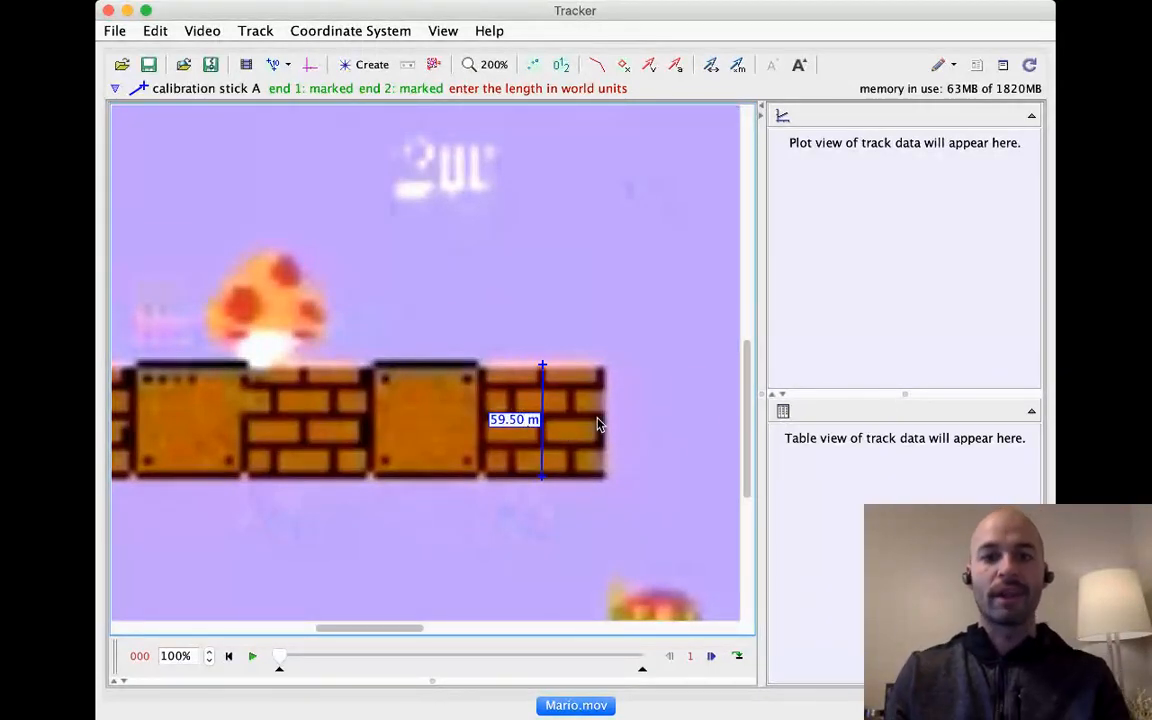
key(BackSpace)
key(BackSpace)
key(BackSpace)
key(BackSpace)
key(BackSpace)
text(1)
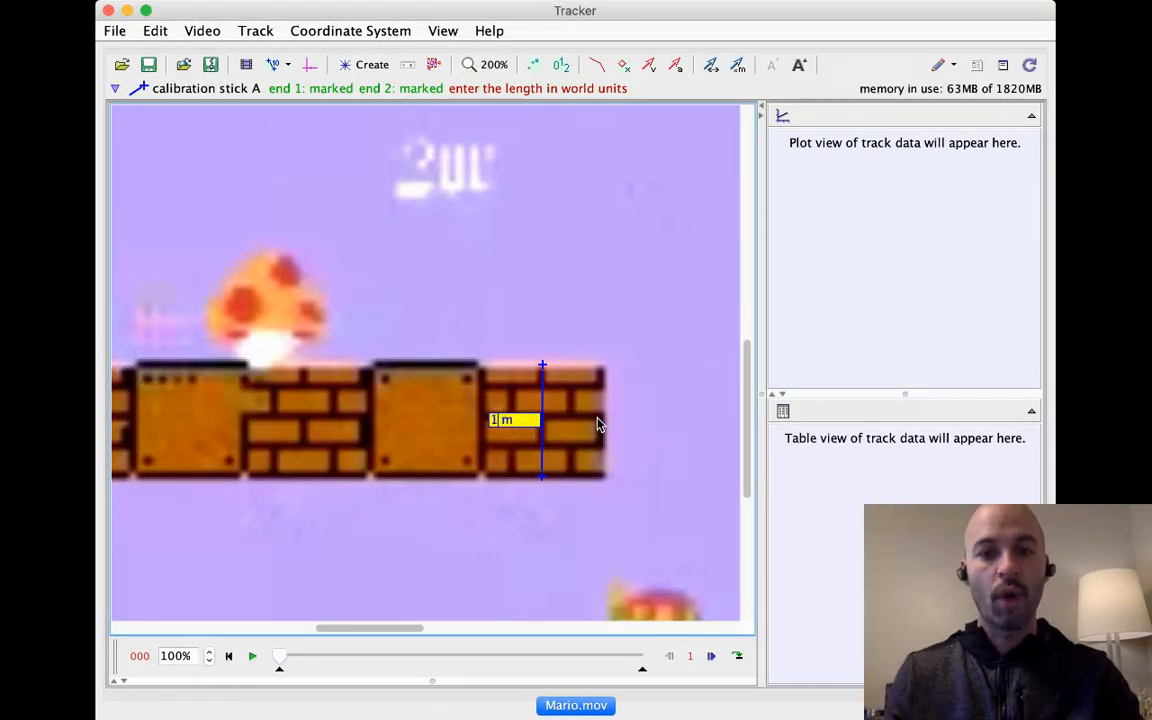
key(Return)
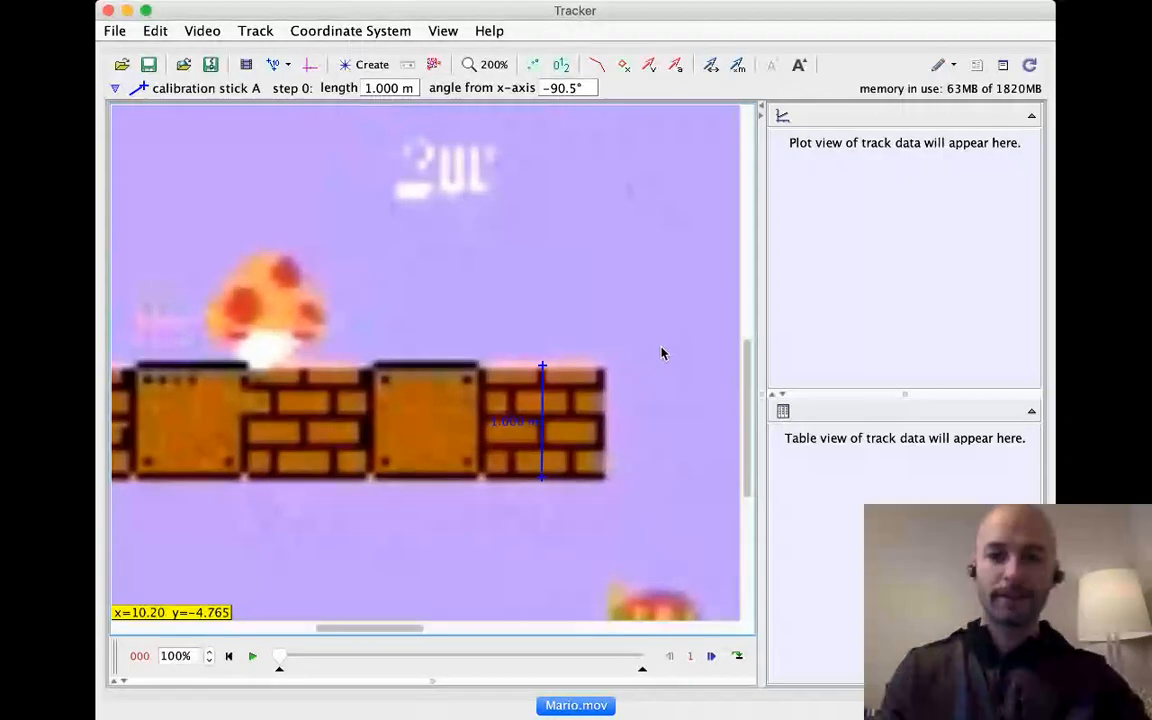
Show the coordinate axes and place the origin on the ground line below the question block, at about pixel (729, 795)
click(488, 94)
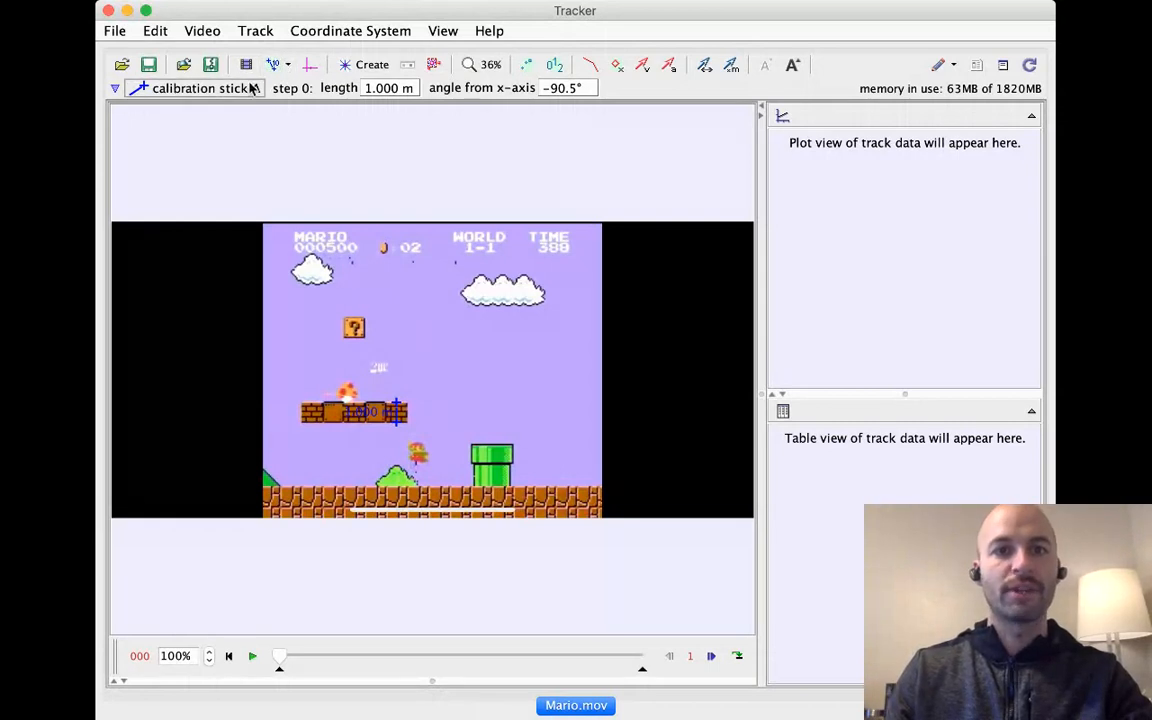
click(309, 67)
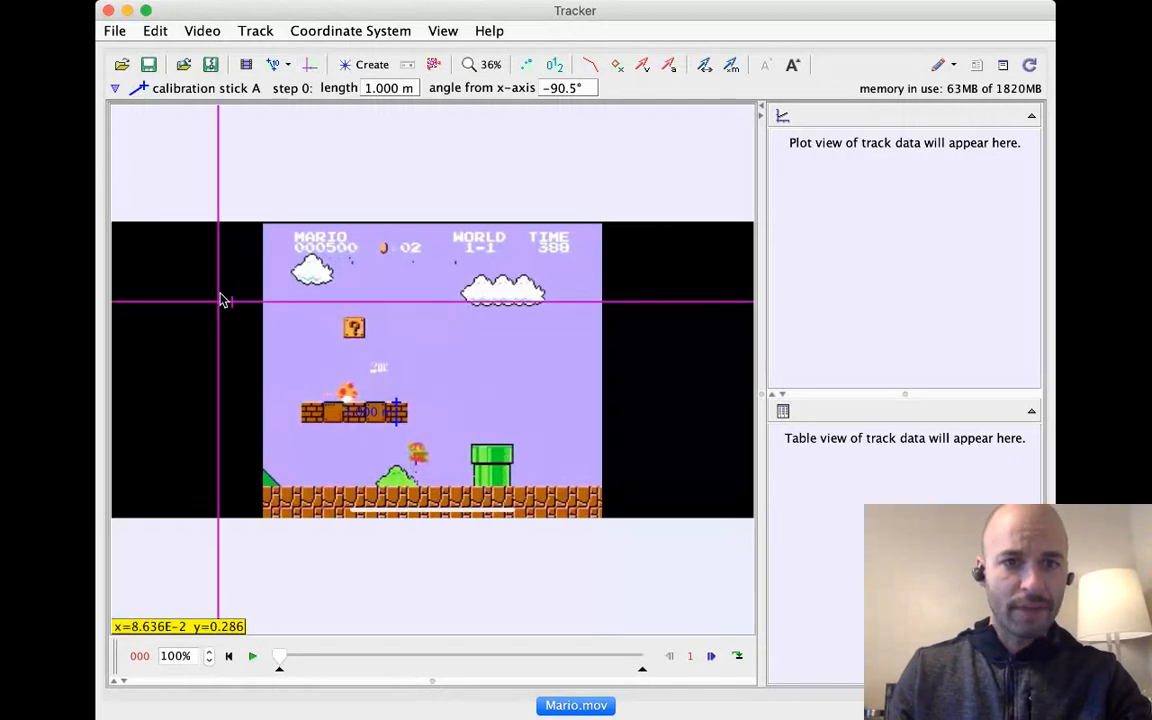
drag(218, 309, 357, 494)
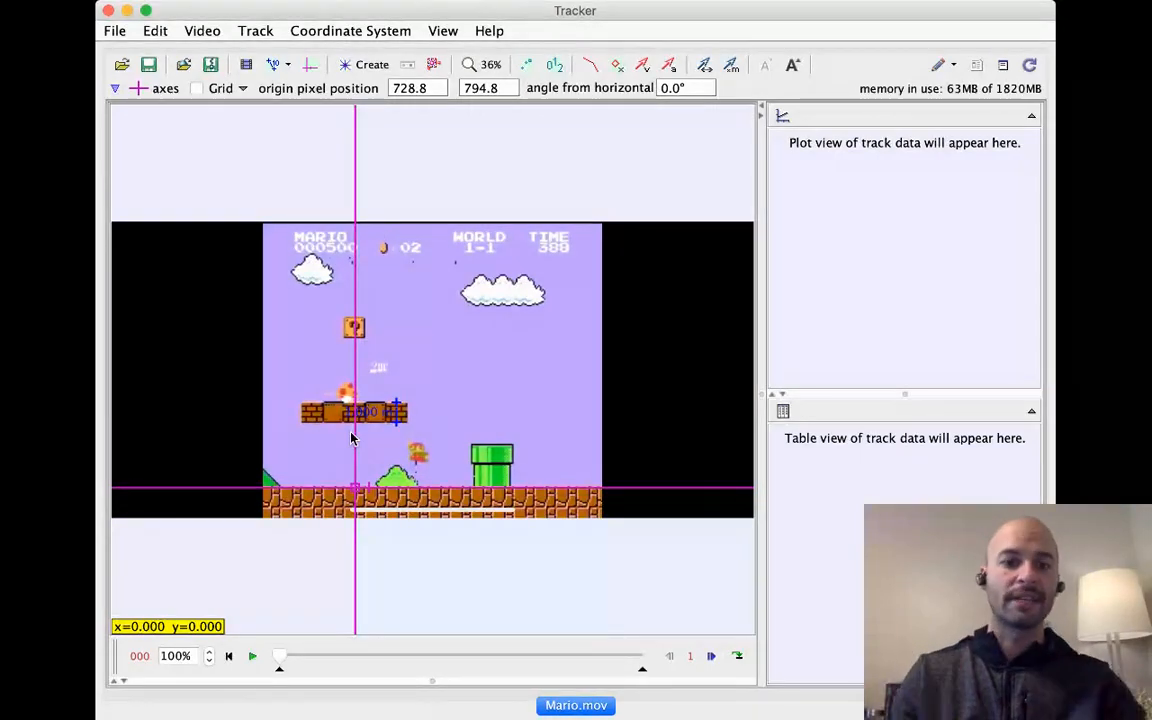
Advance the video to frame 147 and move the origin along the ground line to just ahead of Mario, at about pixel (614, 795)
click(252, 656)
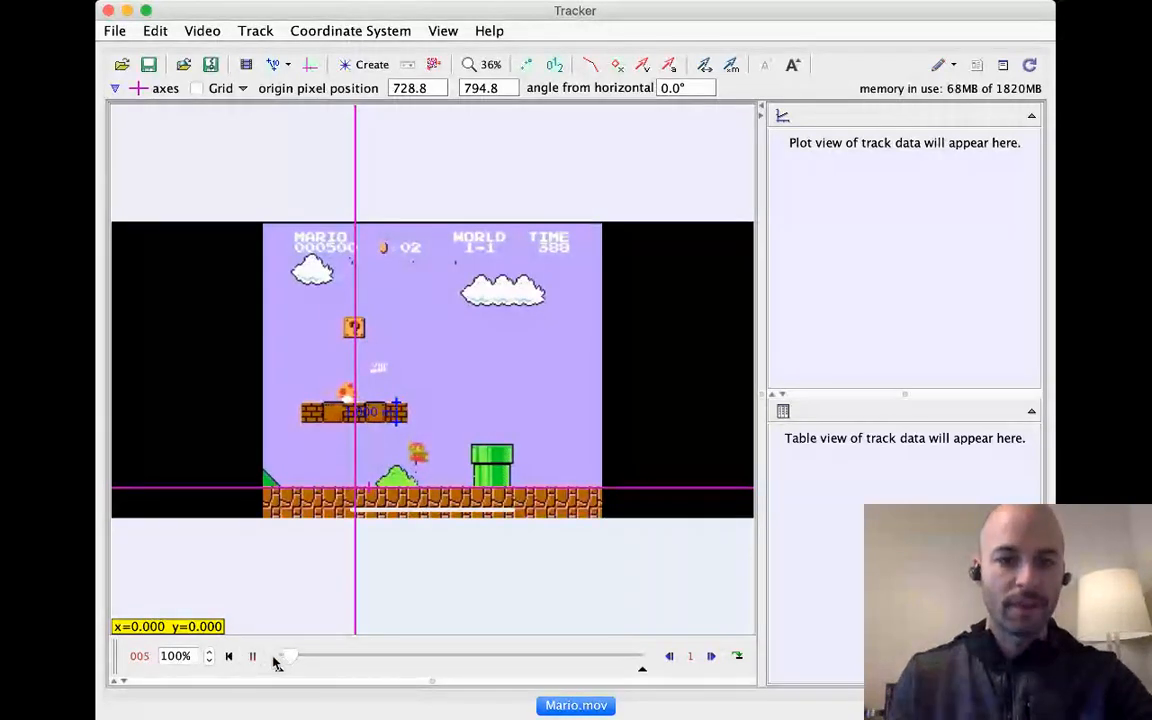
click(252, 656)
drag(315, 656, 443, 657)
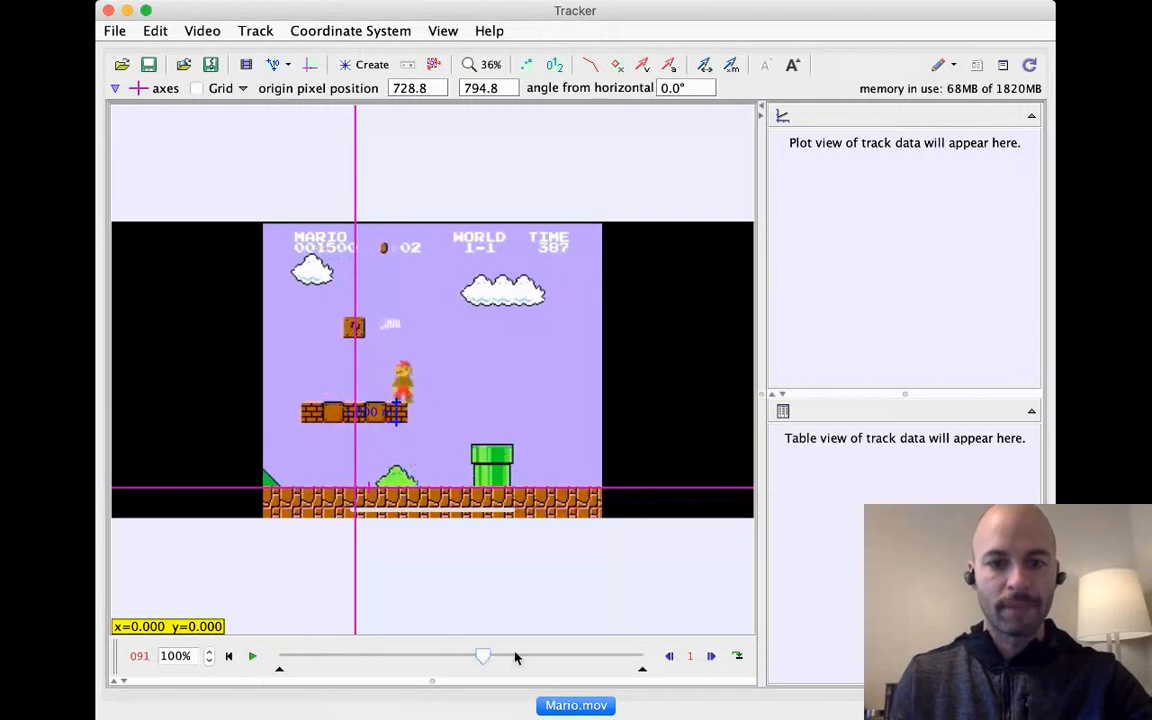
drag(450, 658, 608, 656)
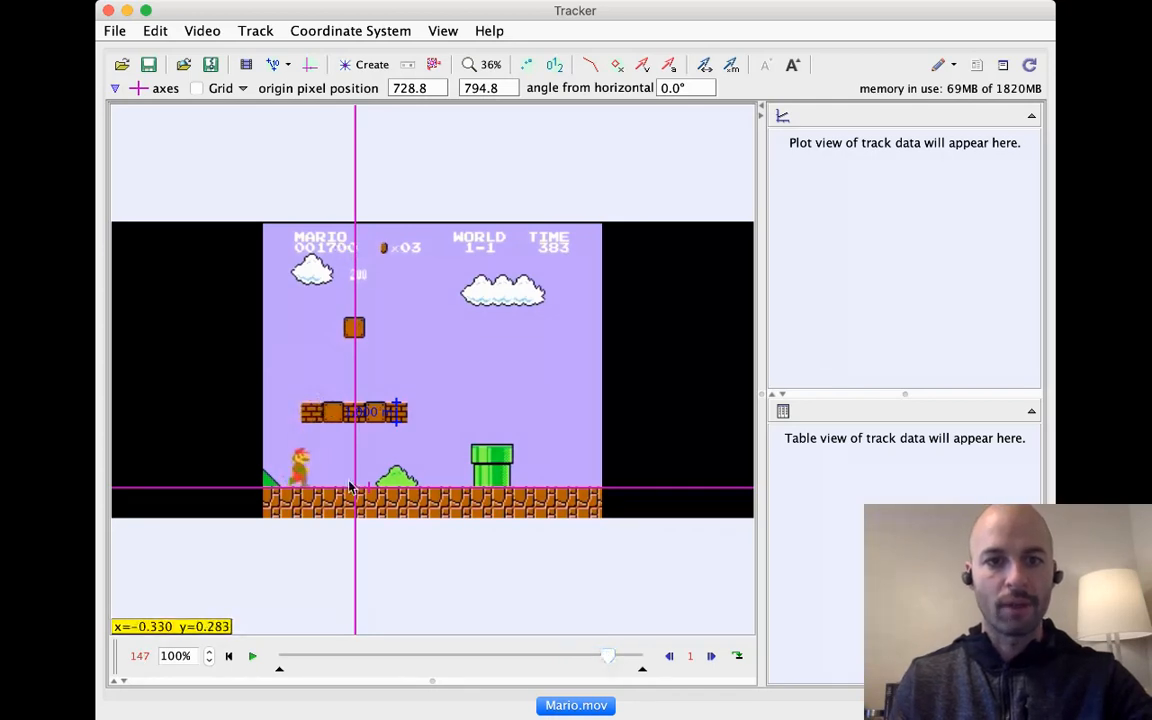
drag(356, 489, 318, 494)
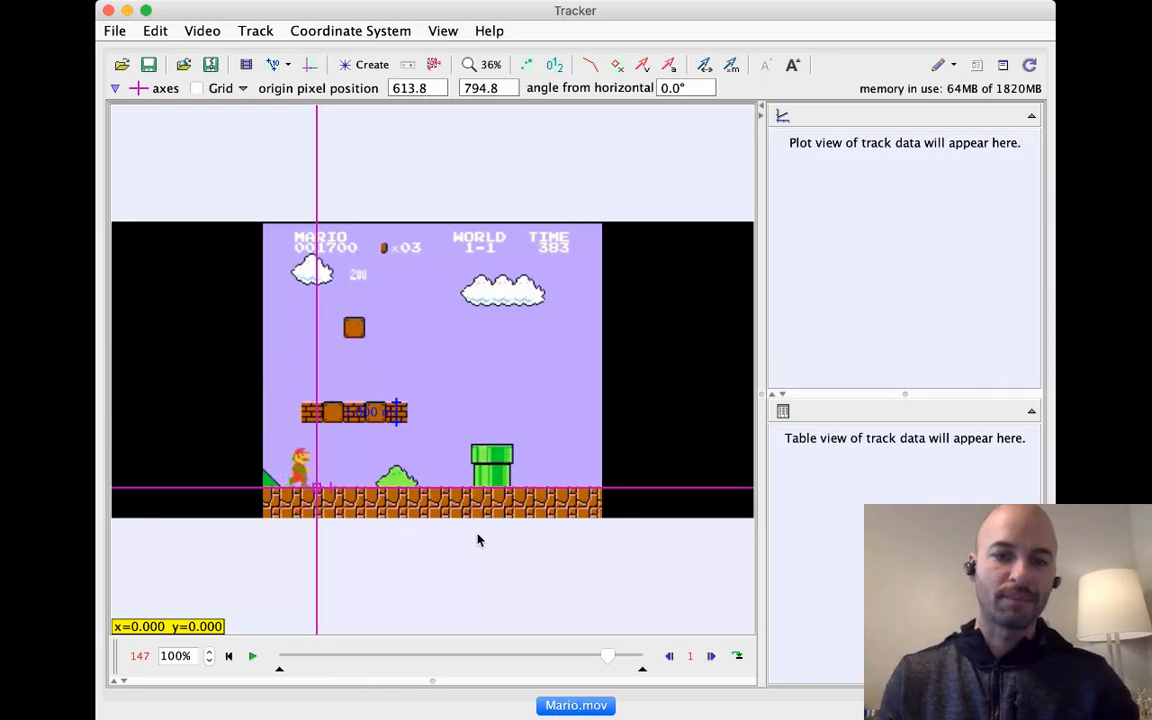
Step the video forward to frame 150 and move the origin to the ground directly below Mario, at about pixel (575, 792)
click(710, 656)
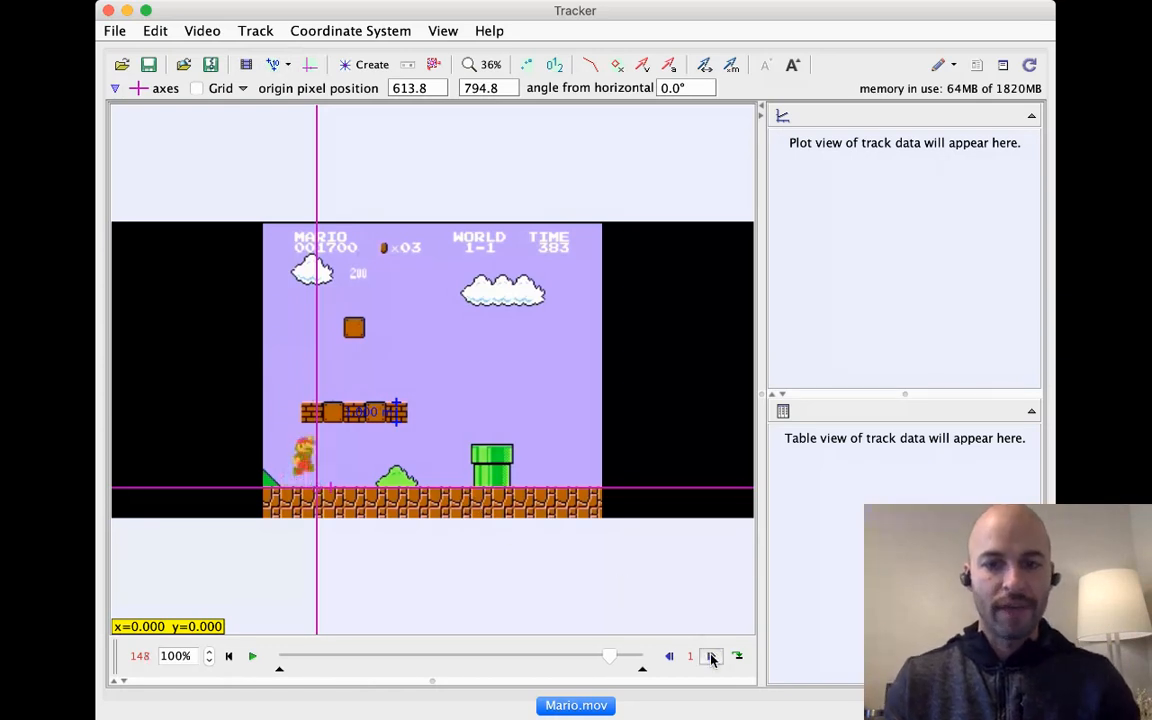
click(712, 657)
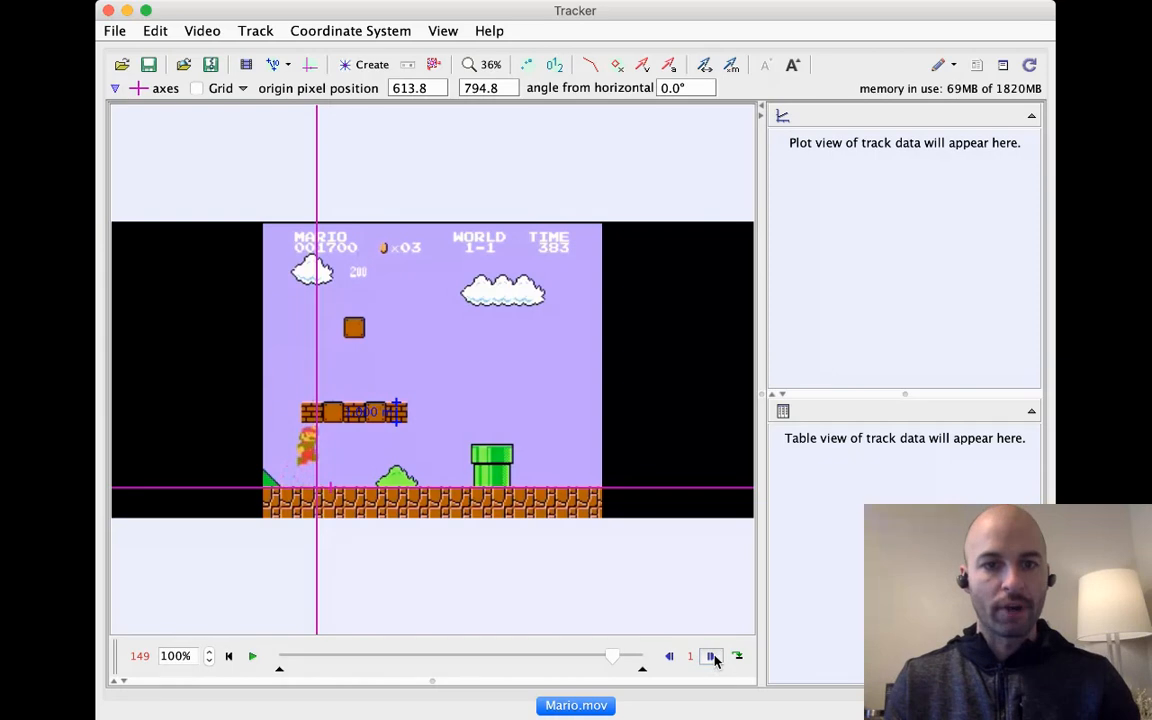
click(712, 657)
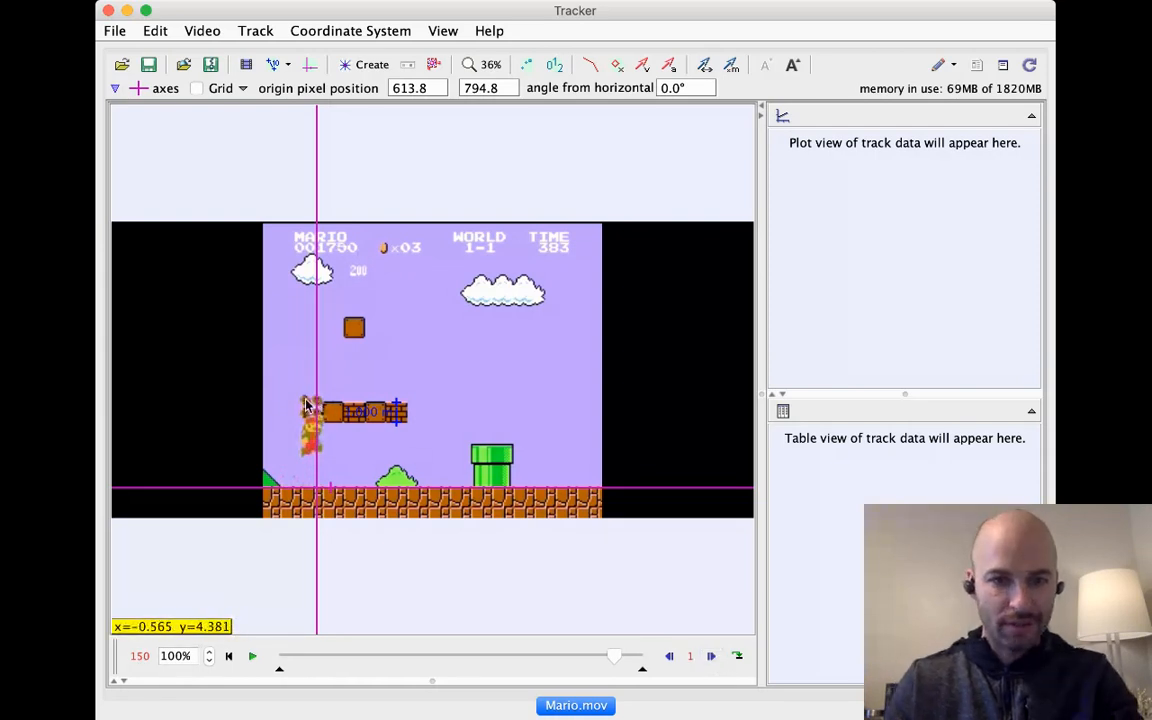
drag(319, 495, 306, 494)
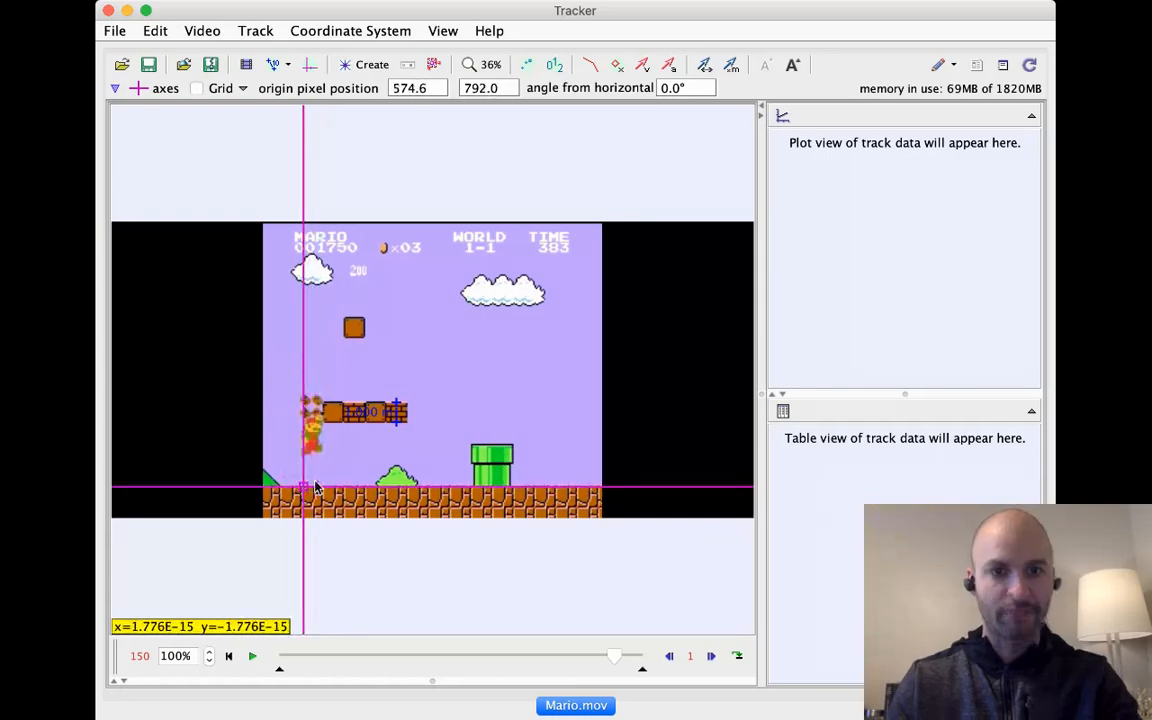